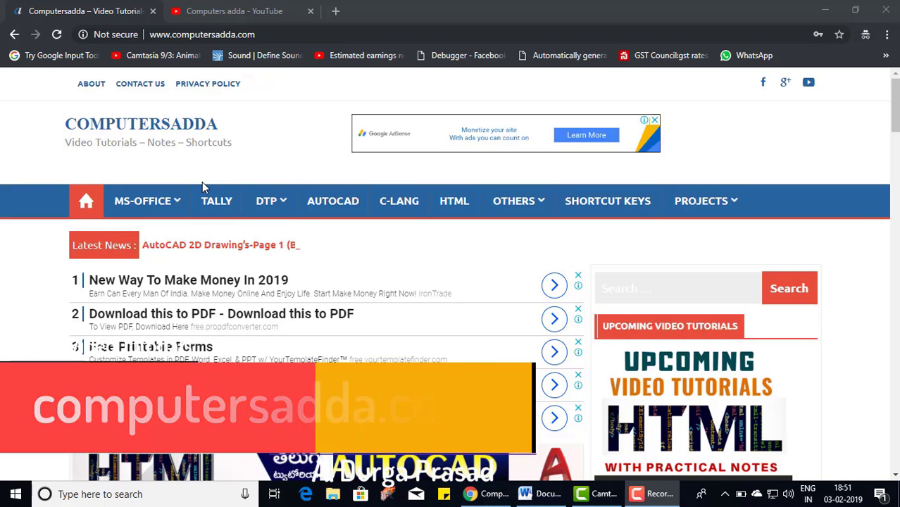
left_click(226, 10)
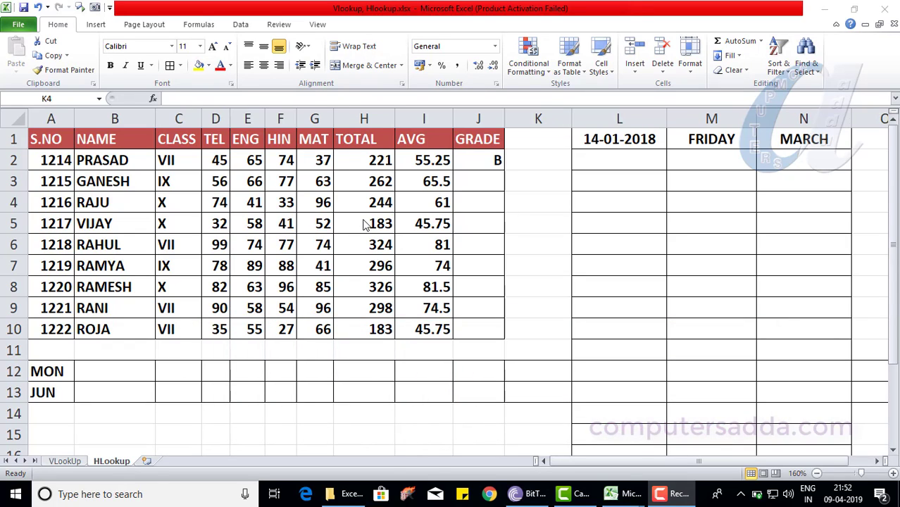
left_click(416, 224)
left_click(514, 227)
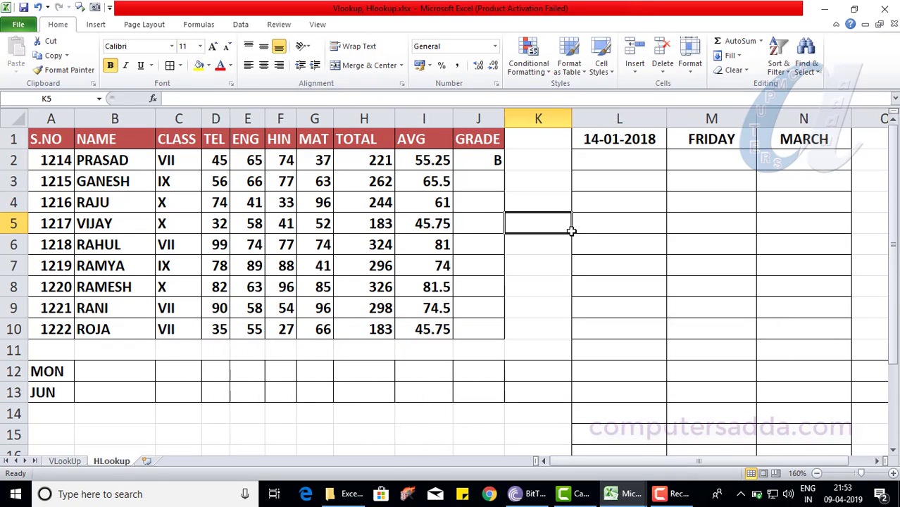
left_click(421, 224)
left_click(495, 223)
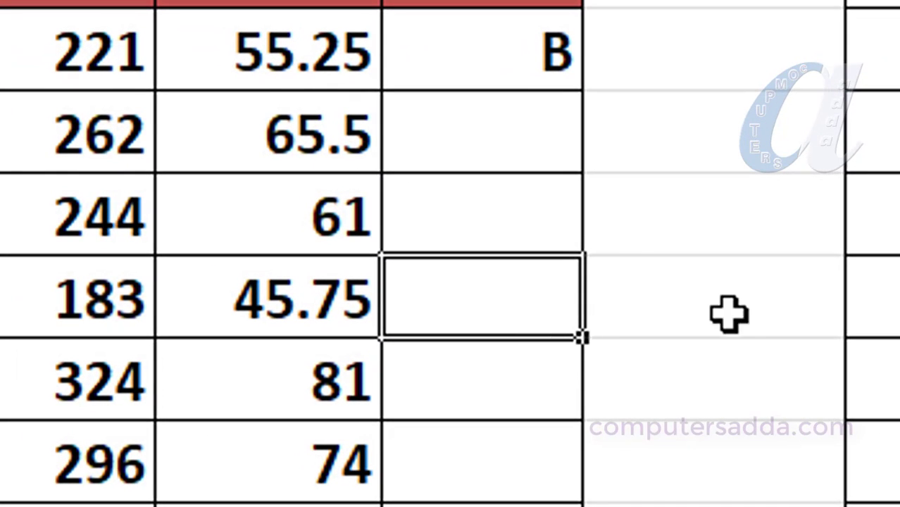
left_click(726, 316)
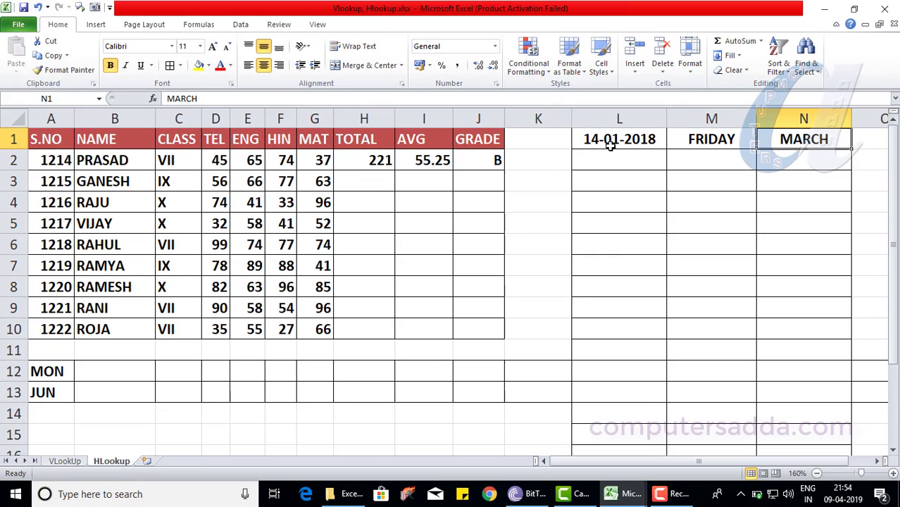
Fill the date series from 14-01-2018 in L1 down to row 15
left_click(633, 141)
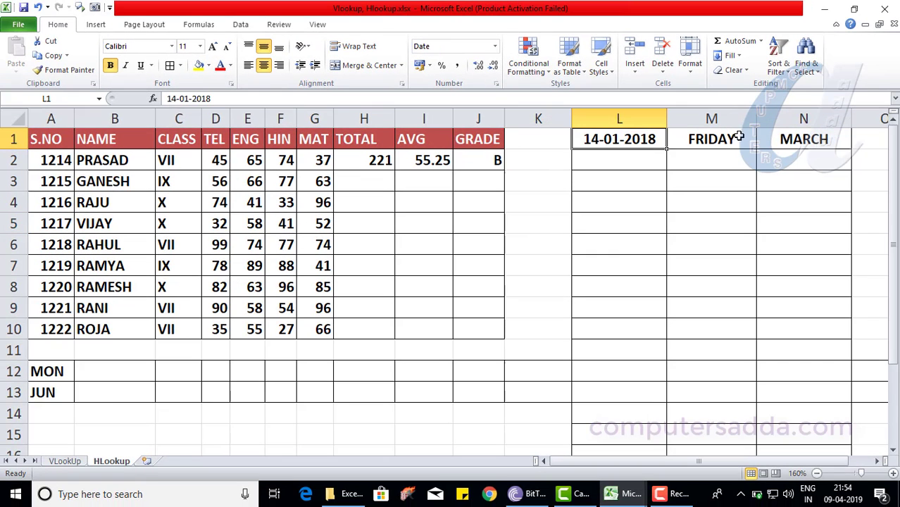
left_click(808, 140)
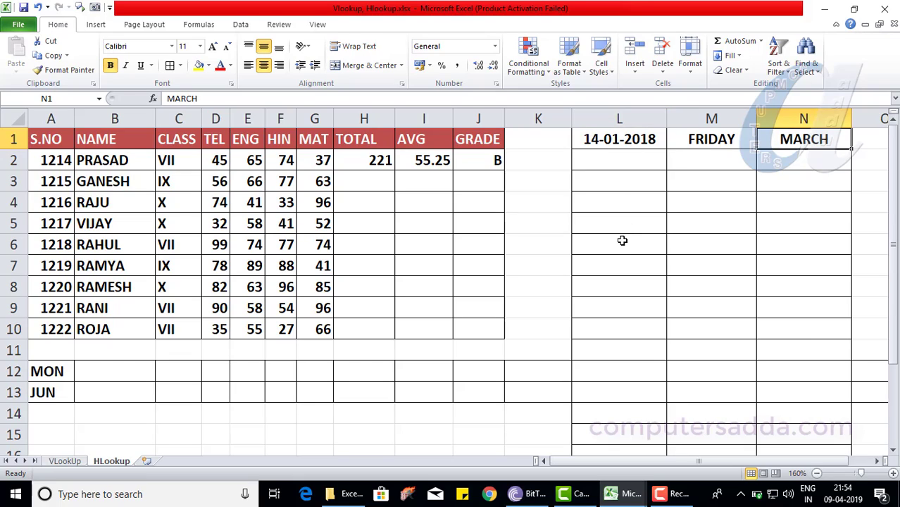
left_click(610, 139)
left_click_drag(666, 149, 648, 431)
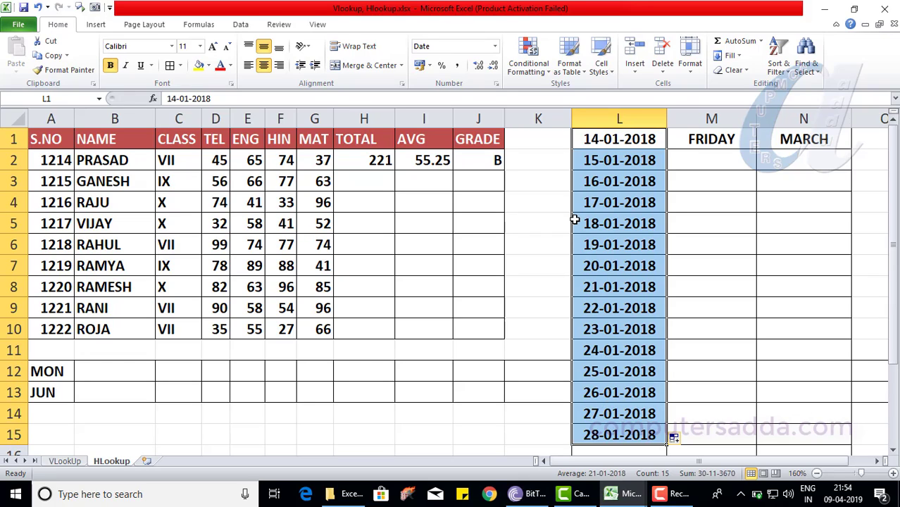
Fill the FRIDAY and MARCH series down to row 14, and extend the MON and JUN series across to column K
left_click_drag(703, 139, 834, 410)
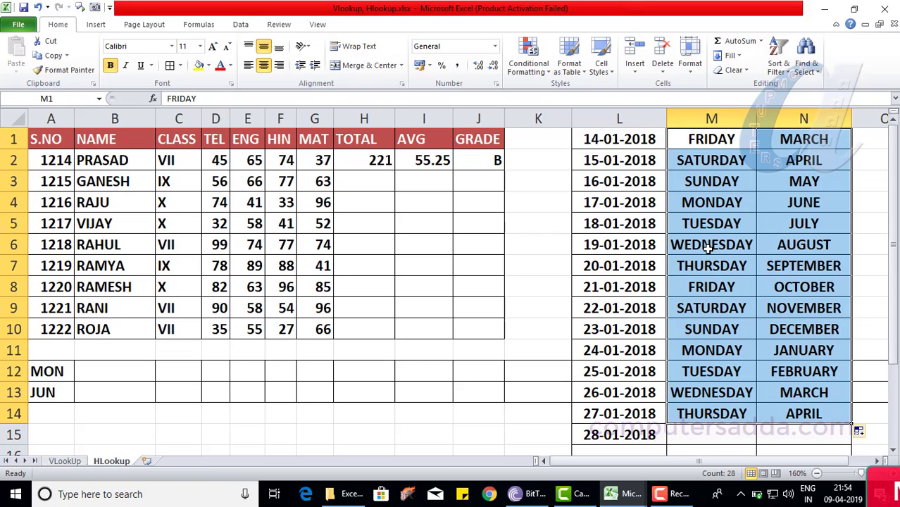
left_click(44, 376)
left_click_drag(44, 376, 560, 396)
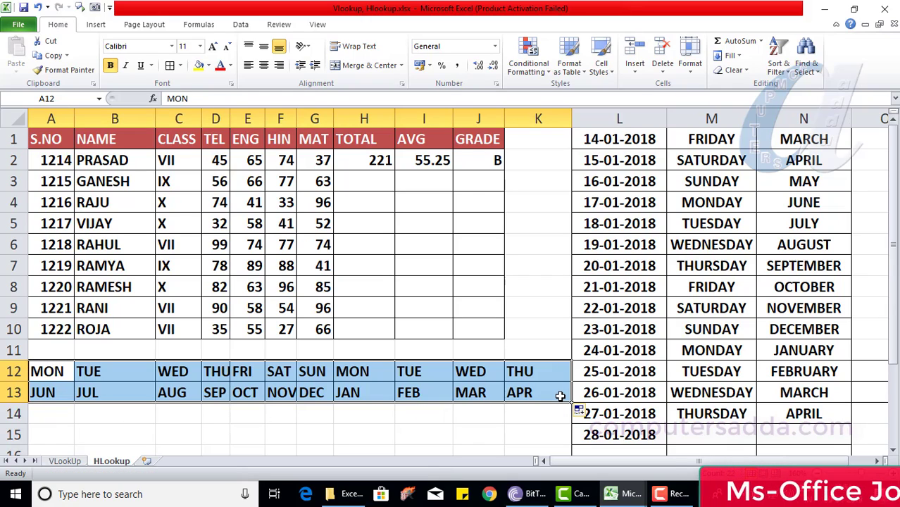
Copy the row 2 TOTAL, AVG and GRADE formulas down to row 10 for all students
left_click(369, 160)
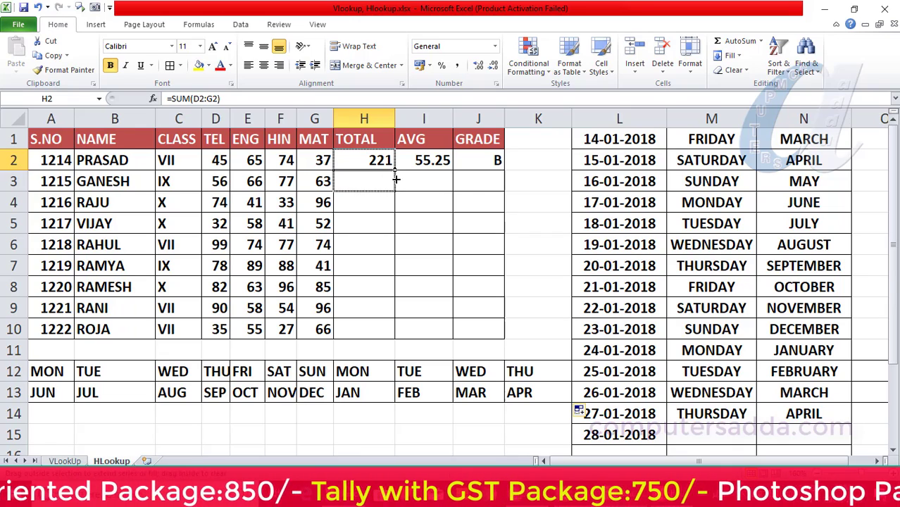
double_click(395, 171)
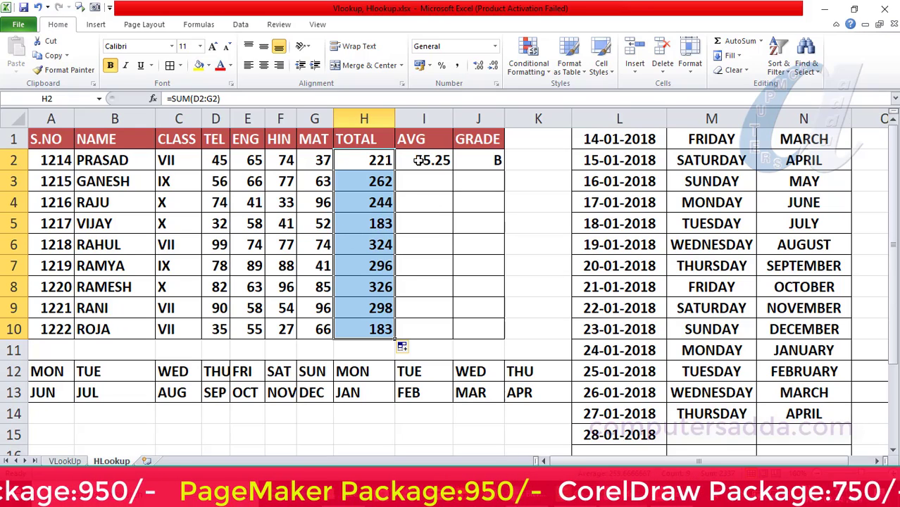
left_click_drag(418, 161, 500, 175)
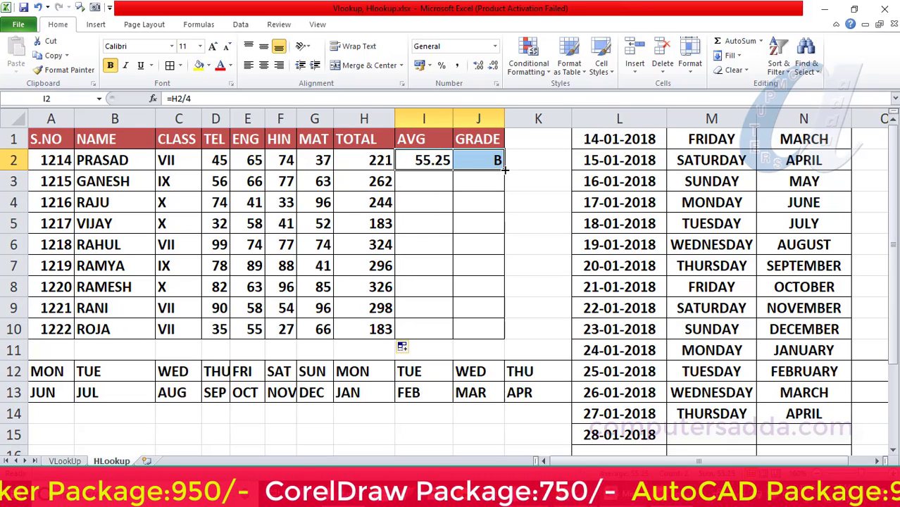
double_click(504, 169)
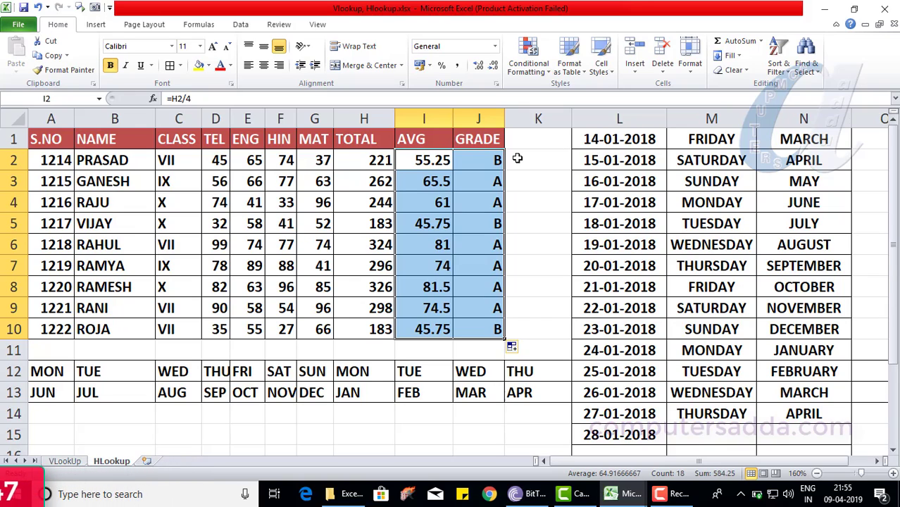
Switch to the Book1 workbook and clear the TOTAL and AVG values in rows 3 to 10
left_click(624, 494)
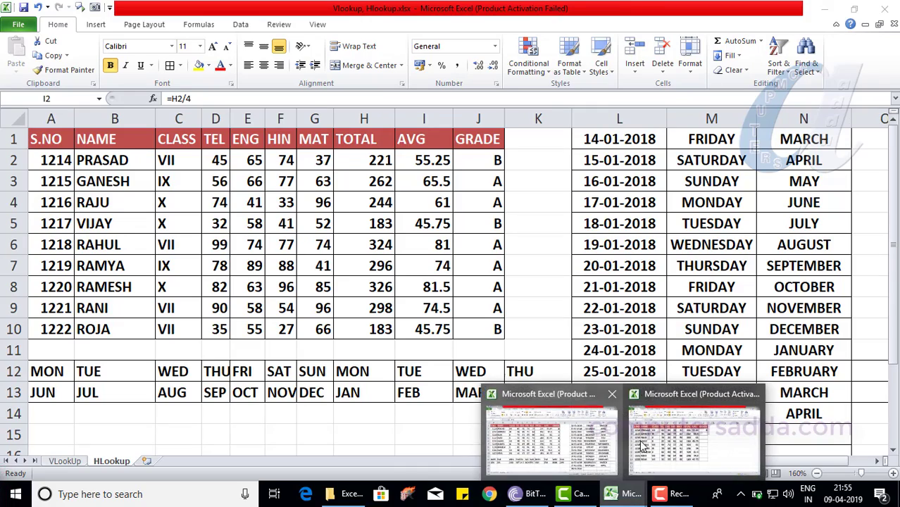
left_click(642, 445)
left_click(641, 223)
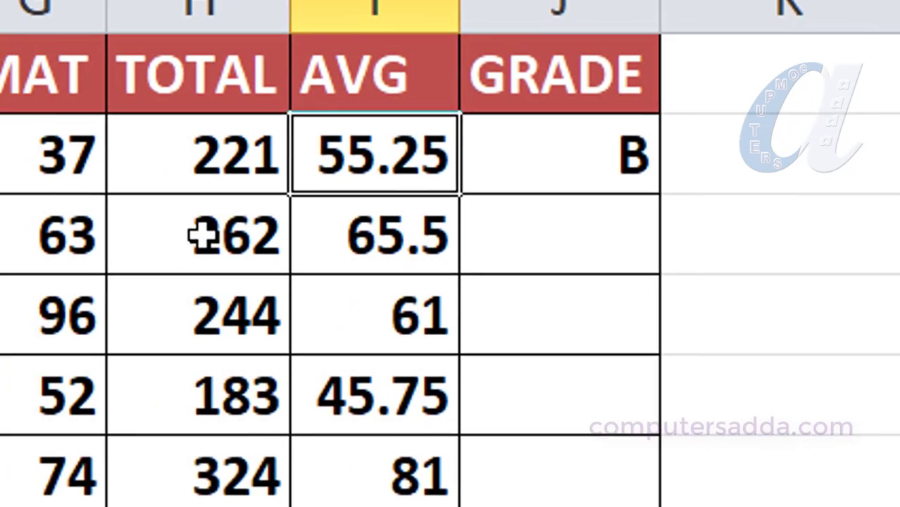
left_click_drag(203, 237, 380, 479)
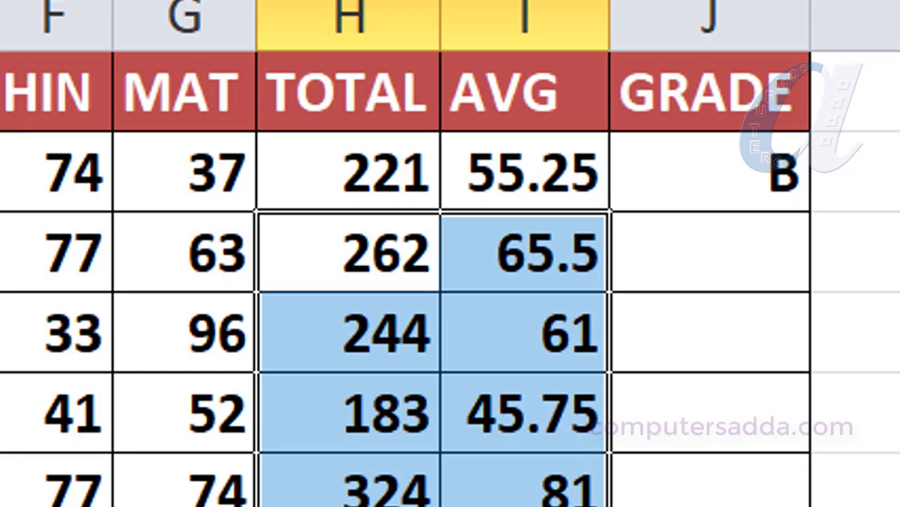
key("Delete")
left_click(338, 173)
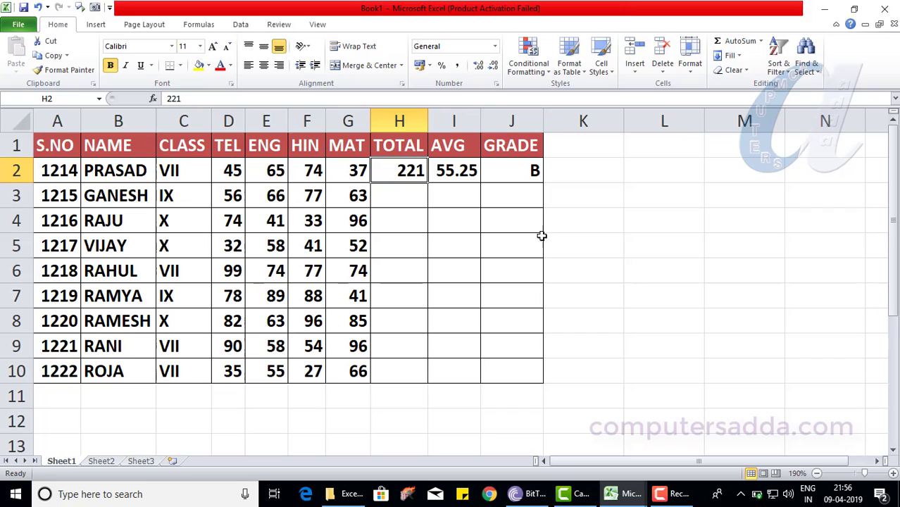
left_click(627, 244)
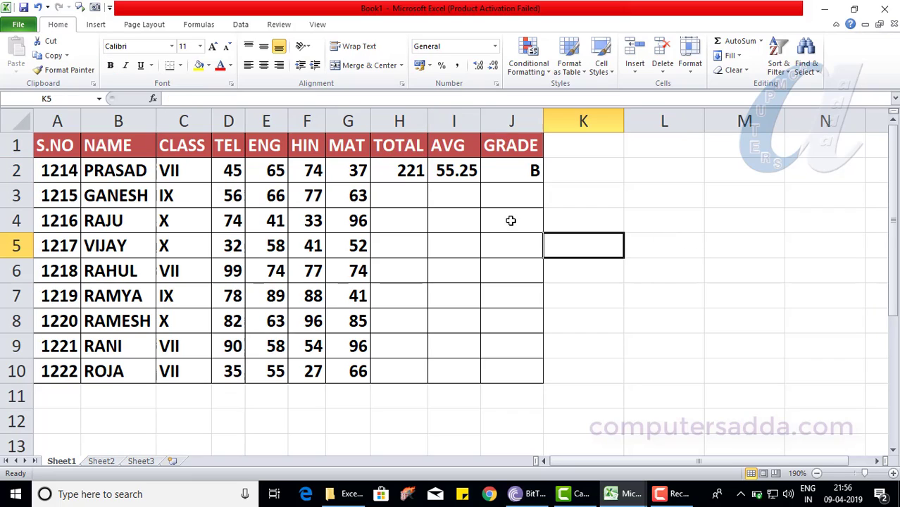
left_click(676, 221)
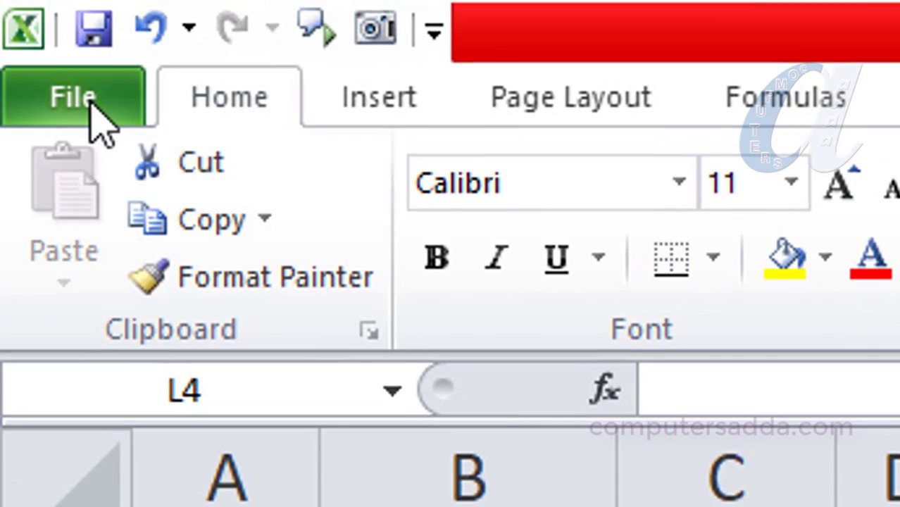
Enable the fill handle and cell drag-and-drop in the advanced Excel options and apply the change
left_click(91, 106)
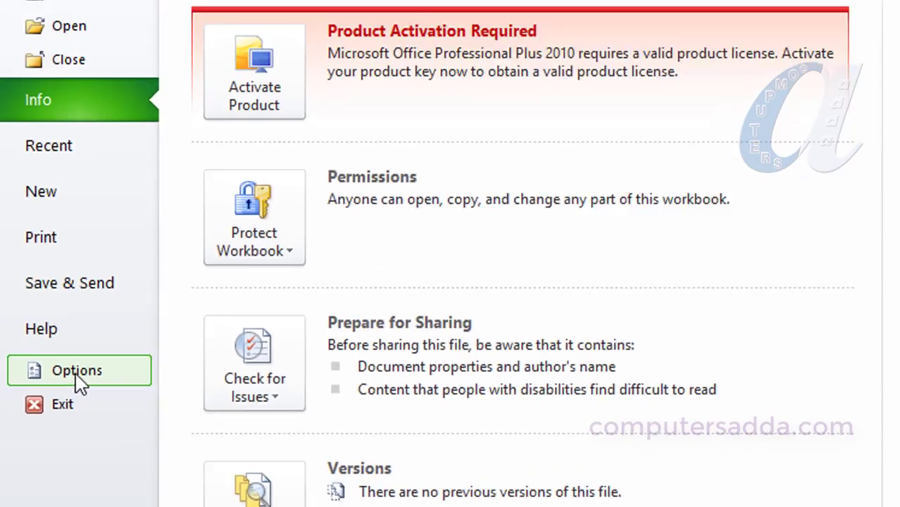
left_click(146, 255)
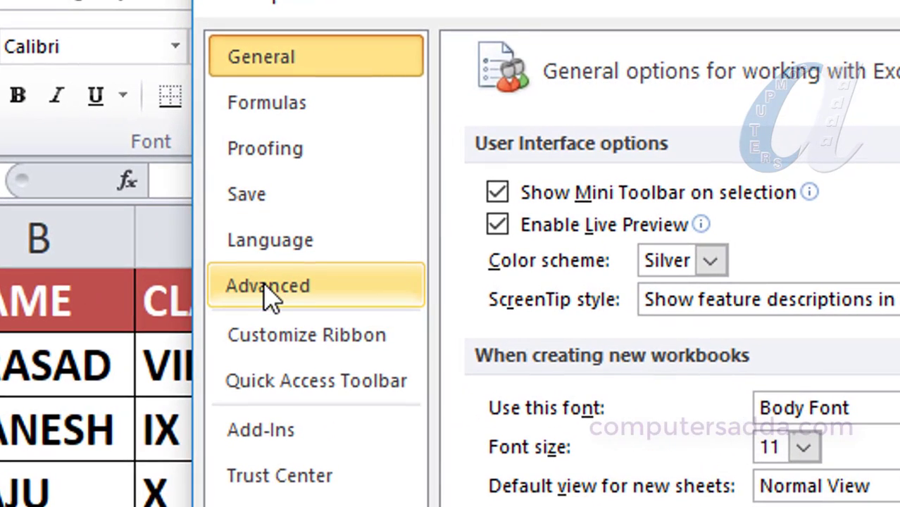
left_click(271, 295)
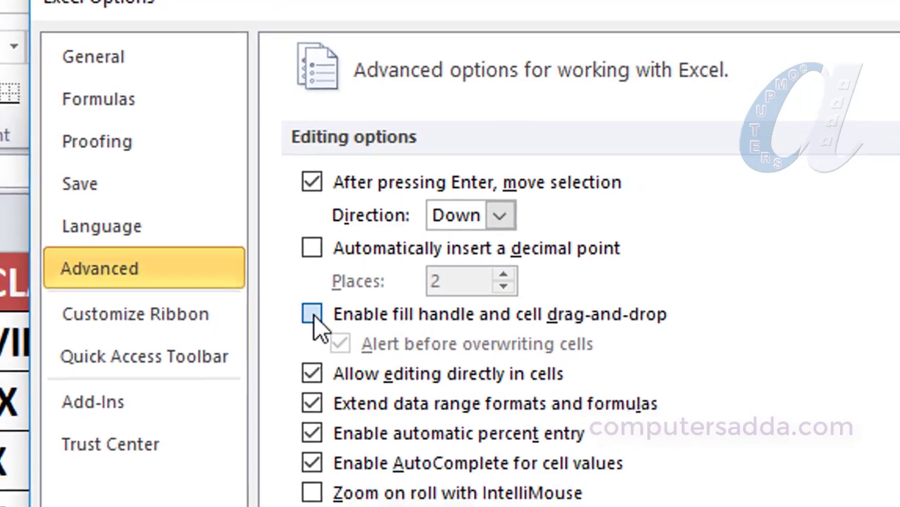
left_click(314, 345)
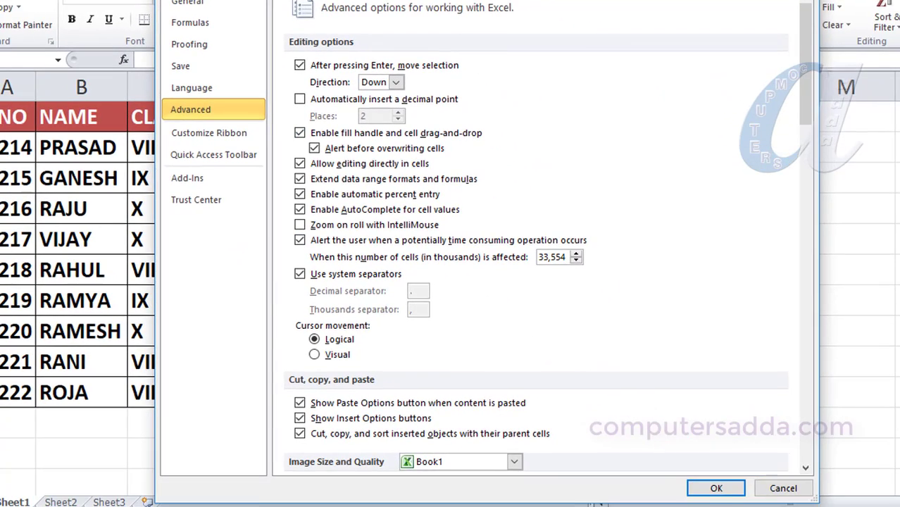
left_click(715, 491)
Fill the TOTAL, AVG and GRADE cells H2:J2 down to row 10 with the fill handle
left_click(636, 169)
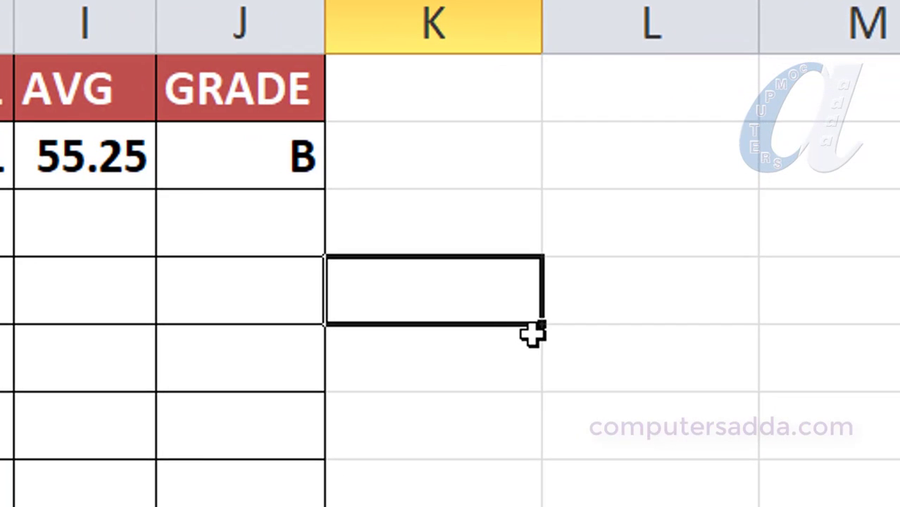
left_click(253, 285)
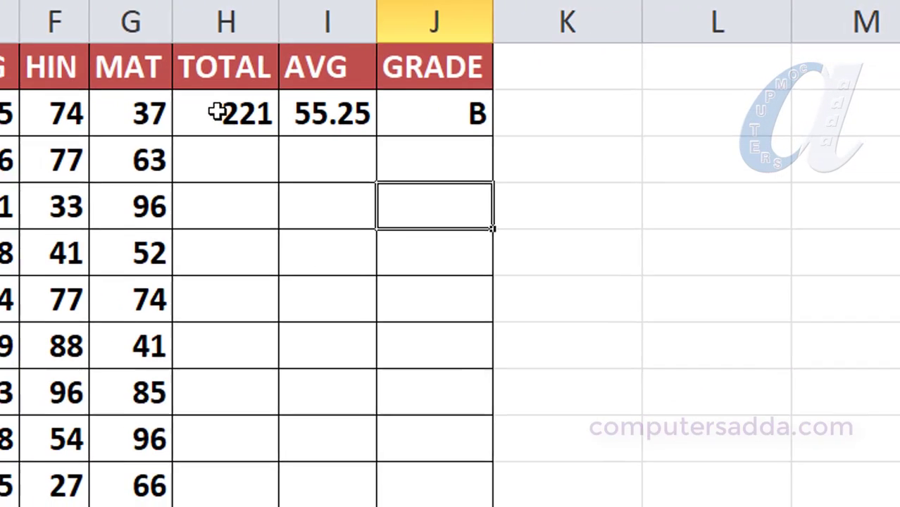
left_click_drag(220, 111, 456, 112)
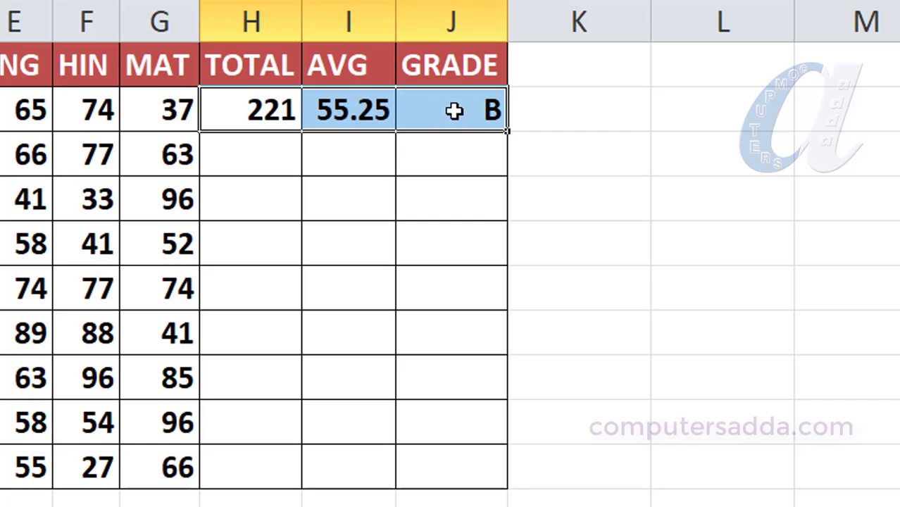
double_click(507, 131)
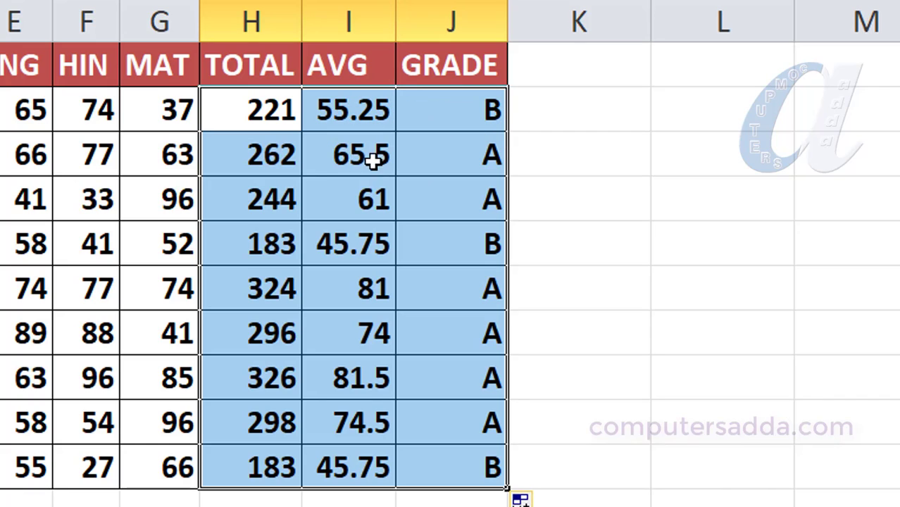